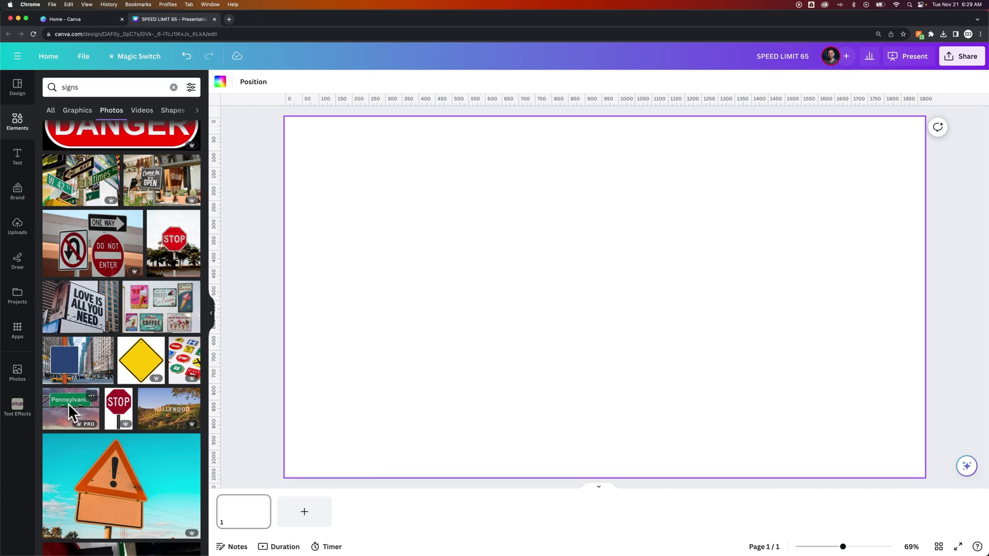
Step: Drop the Pennsylvania highway sign photo onto the blank page and nudge it to the centre
drag(68, 404, 579, 221)
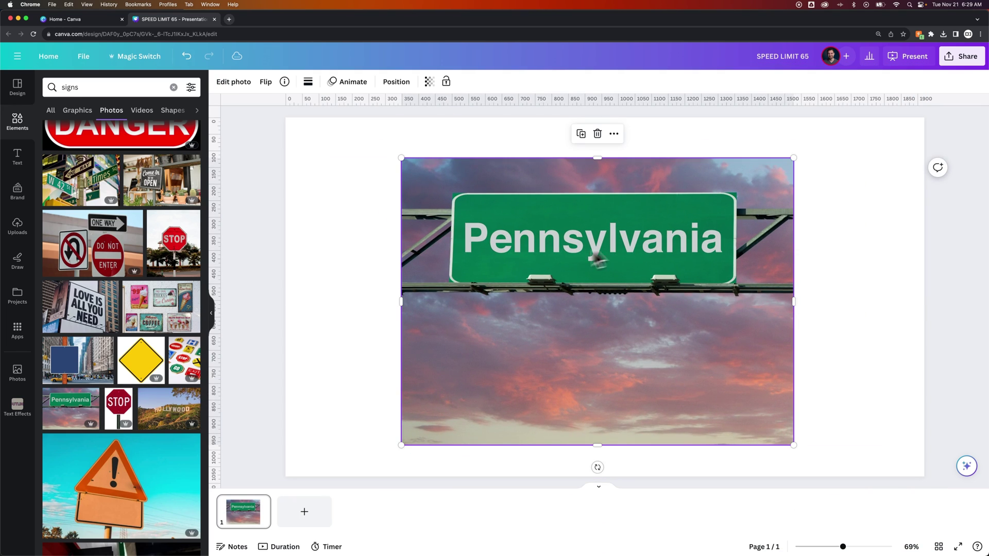
drag(484, 246, 561, 258)
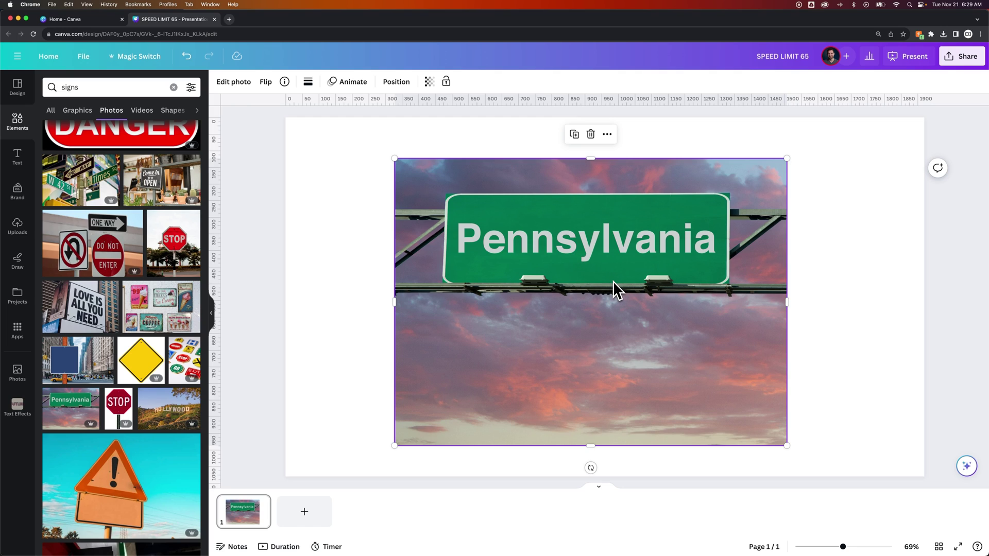
drag(639, 291, 647, 289)
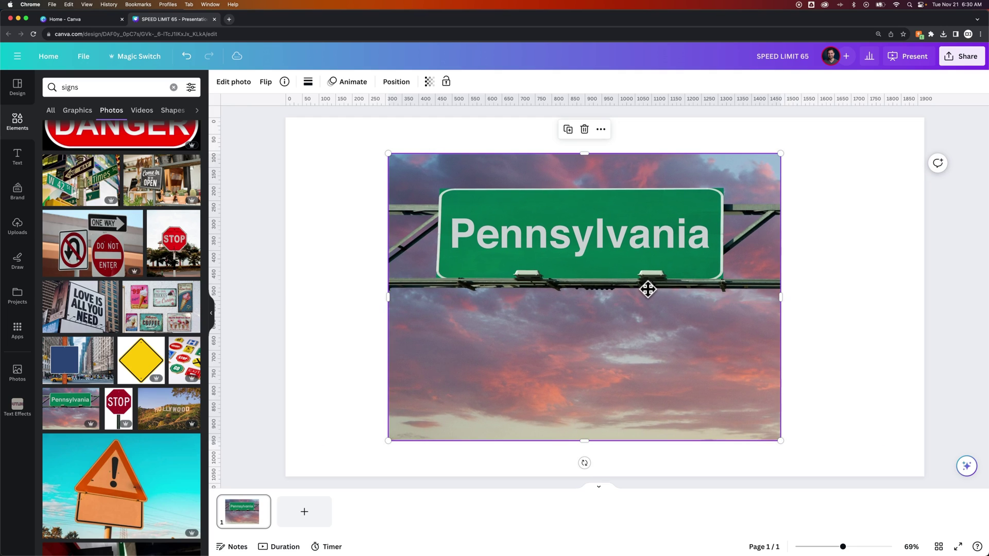
Step: Use Grab Text to turn the sign's 'Pennsylvania' lettering into an editable text layer
click(242, 89)
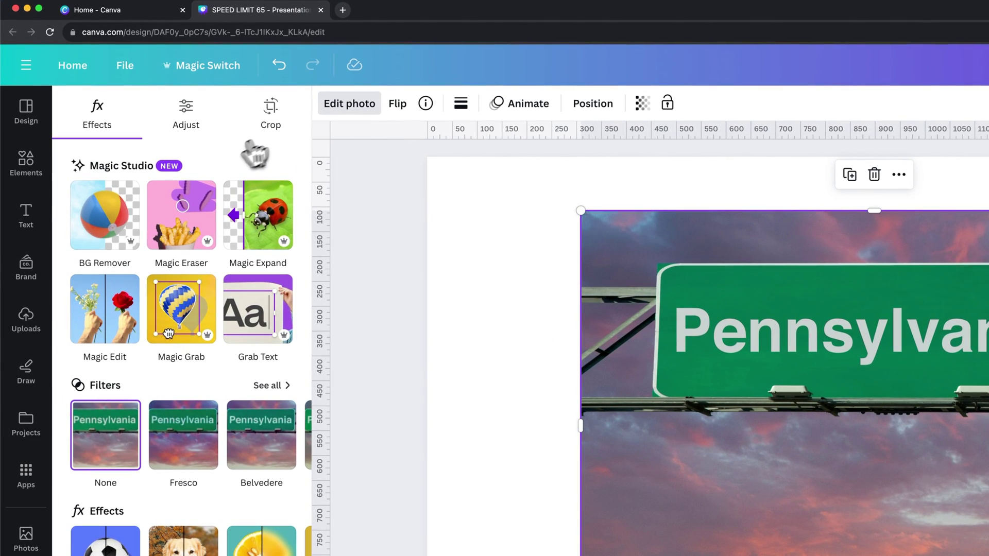
click(265, 315)
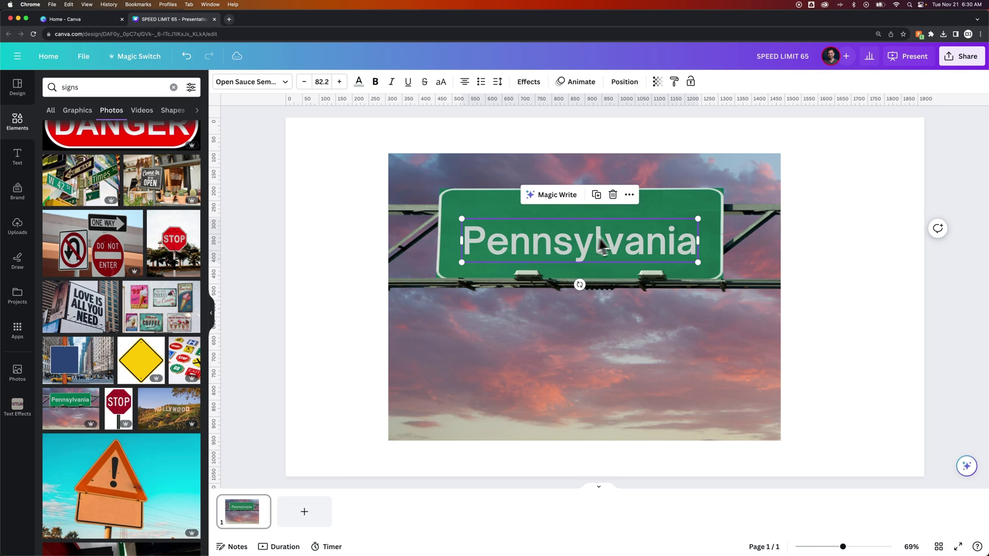
Step: Retype the sign text as 'California' and colour it white
double_click(620, 239)
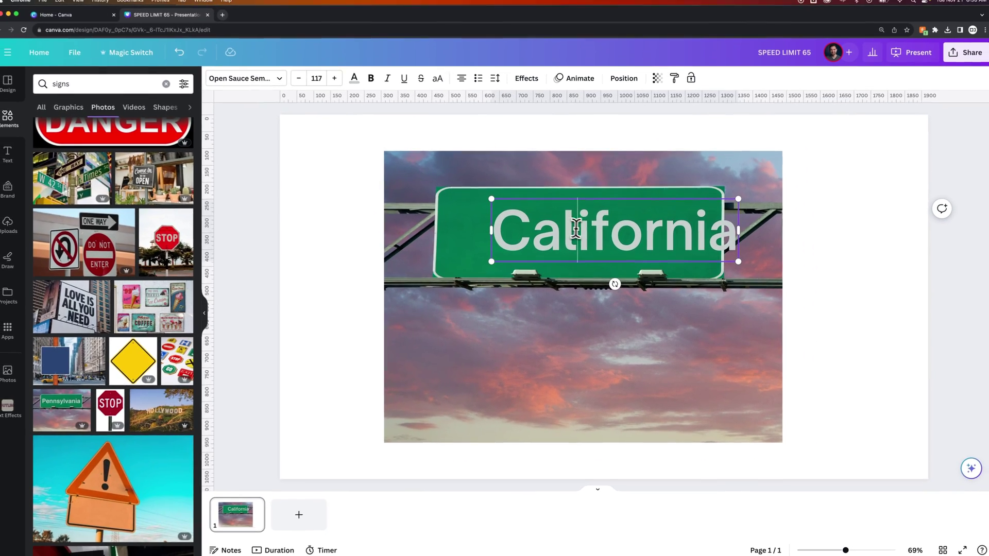
key(super+a)
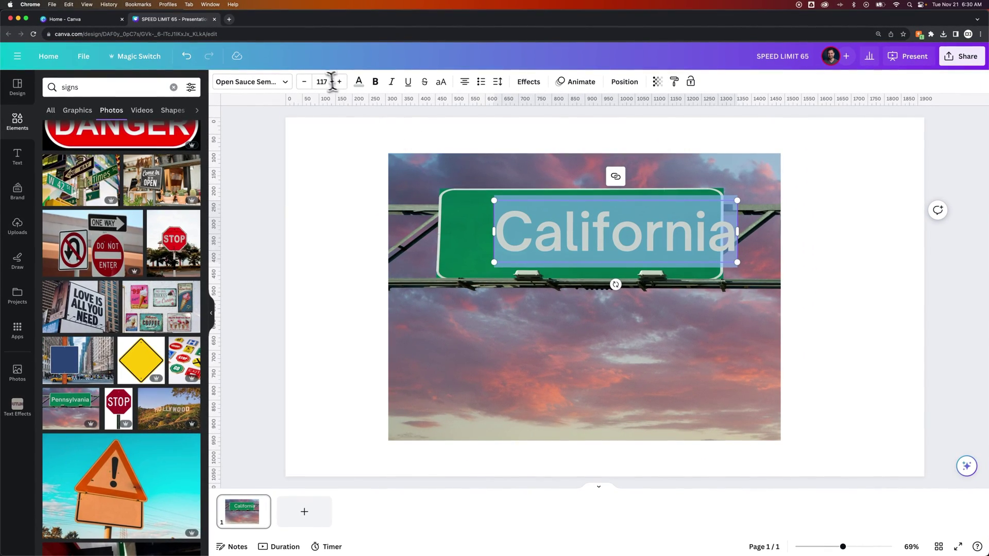
click(313, 49)
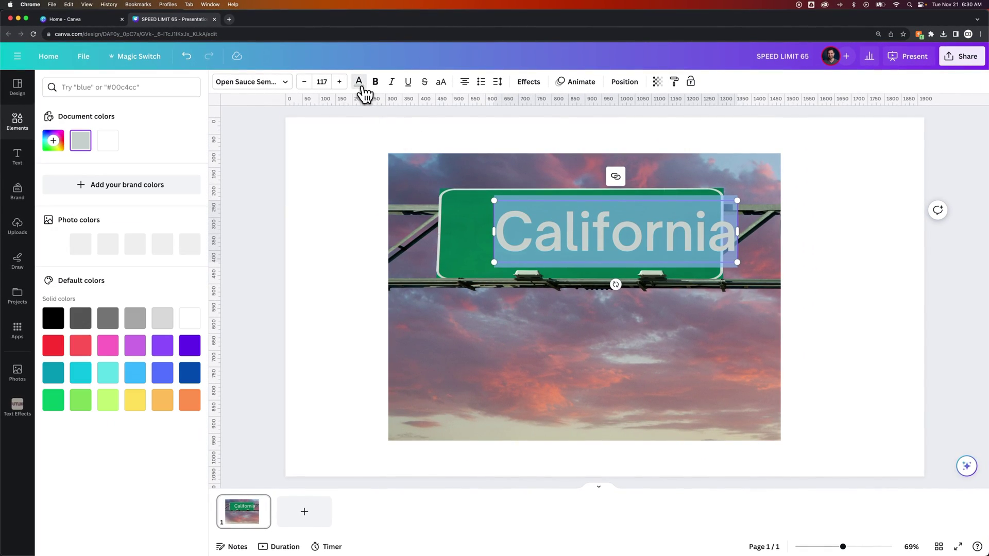
click(114, 141)
click(620, 186)
Step: Position the California text centred on the green sign board
drag(644, 231, 609, 233)
click(650, 202)
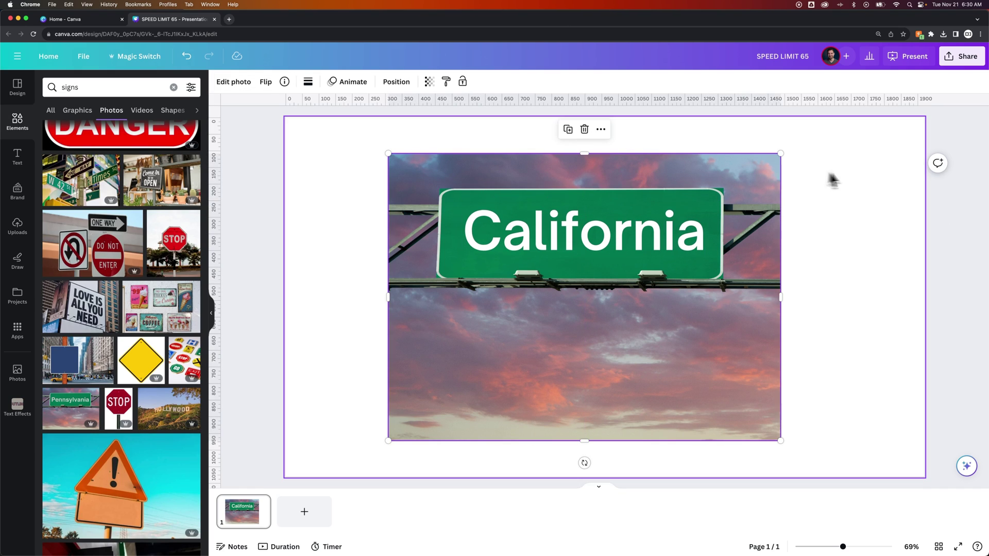
click(652, 230)
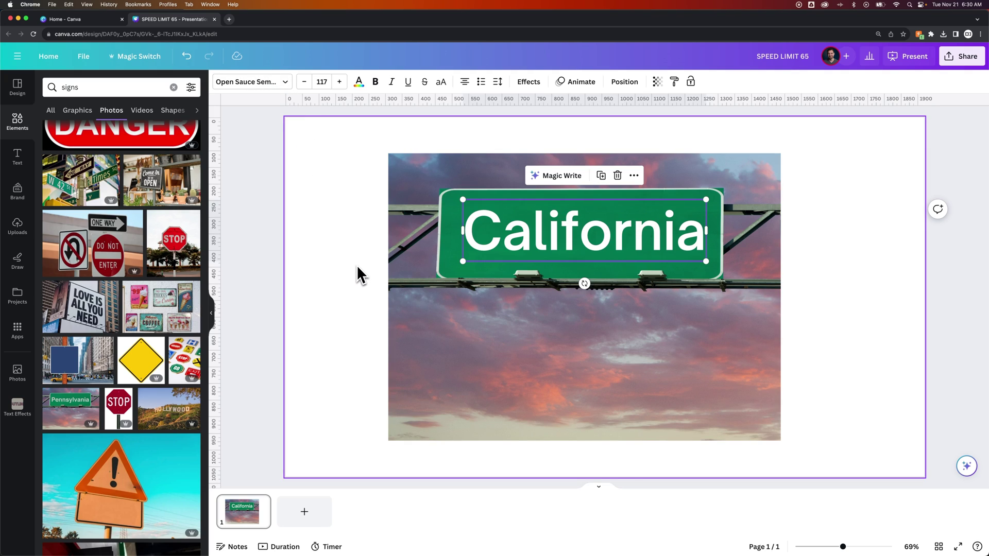
drag(543, 232, 539, 233)
click(360, 307)
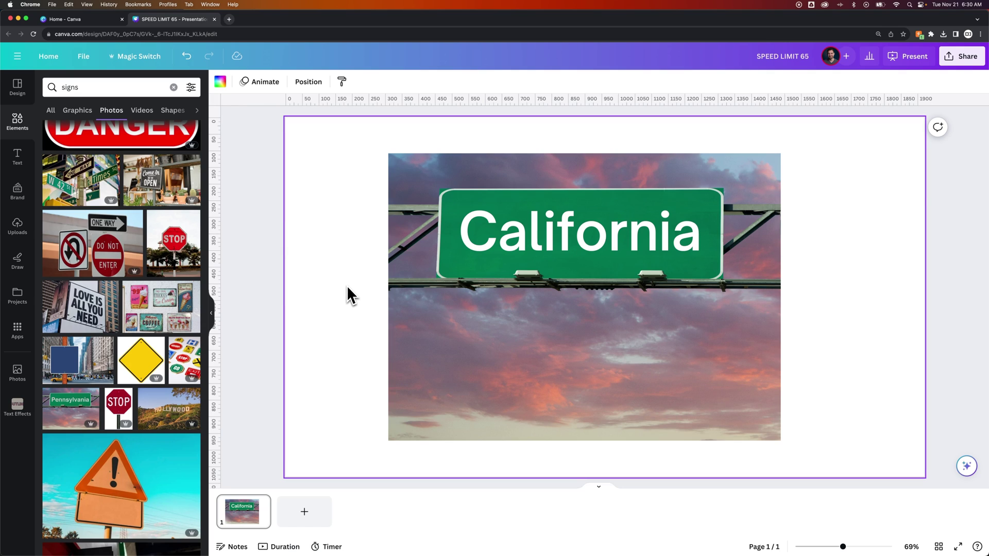
Step: Delete the California text and the sign photo, leaving the page blank
drag(342, 177, 639, 297)
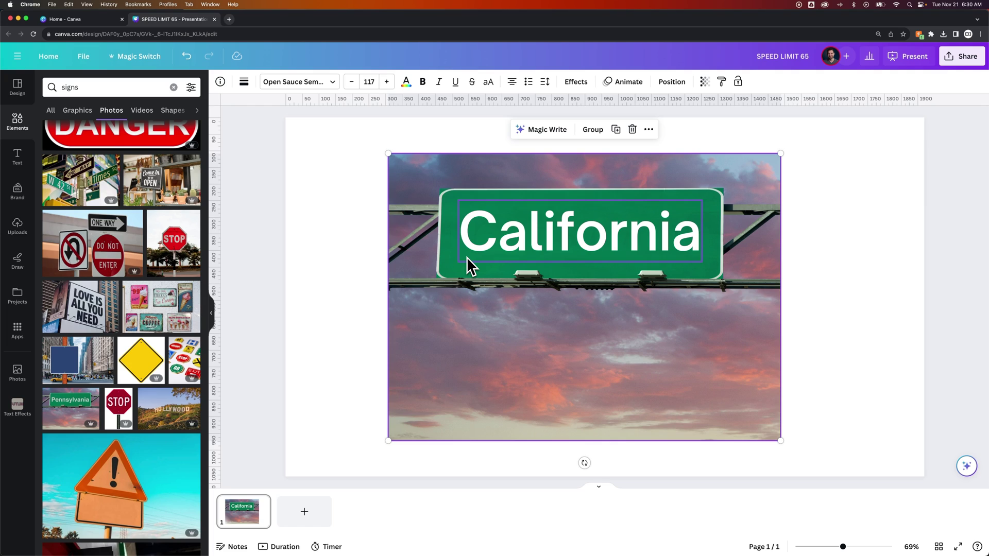
click(378, 198)
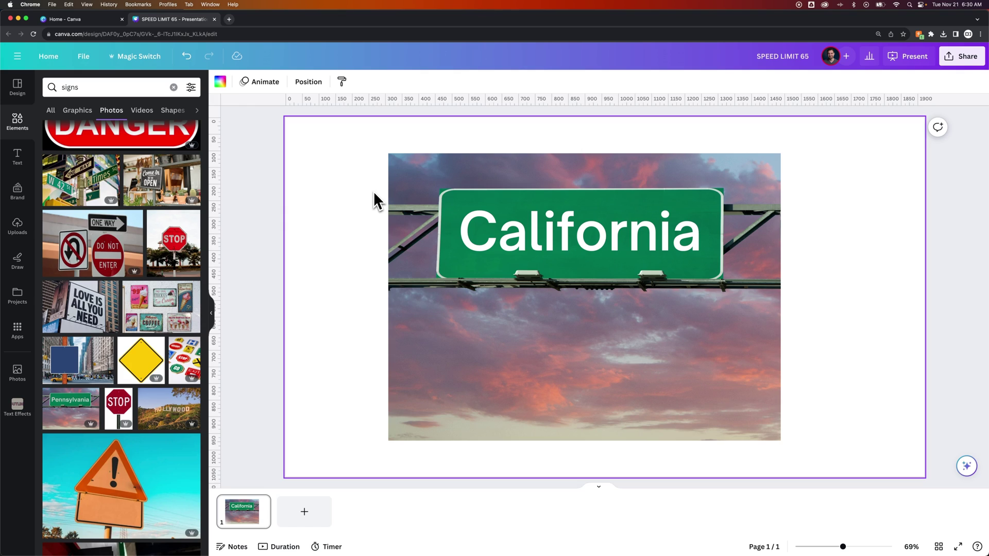
click(536, 235)
key(Delete)
click(461, 239)
key(Delete)
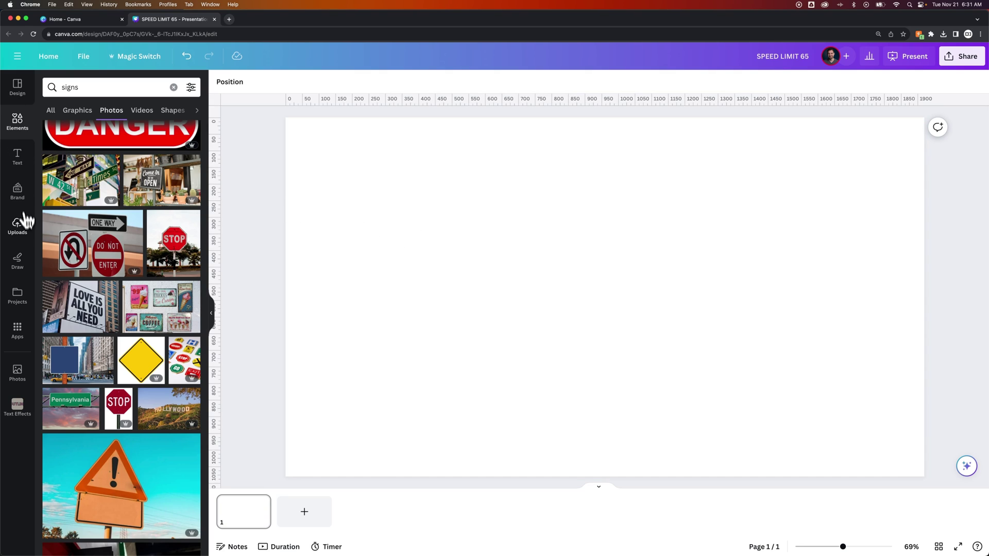
Step: Add the recently used photo of three women holding protest signs to the page
click(18, 122)
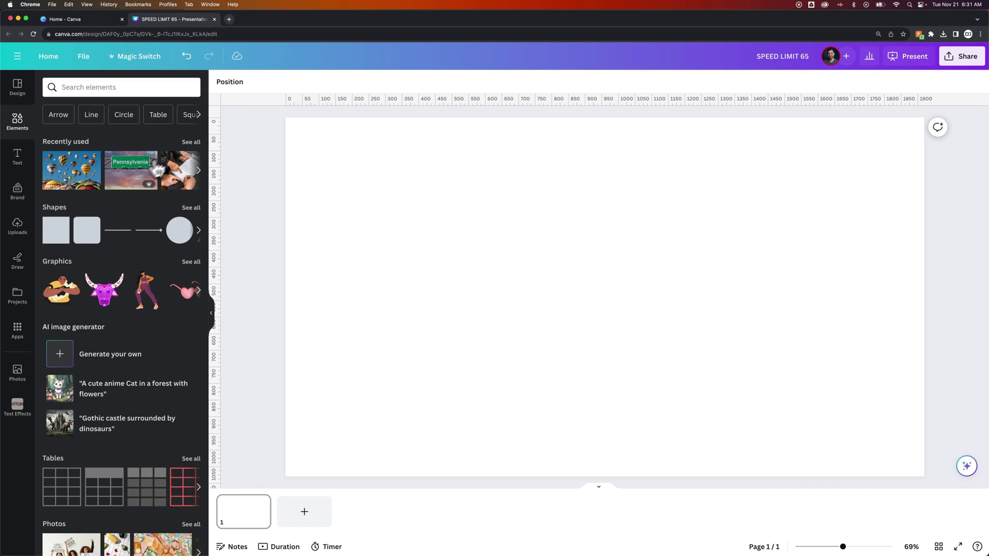
click(195, 143)
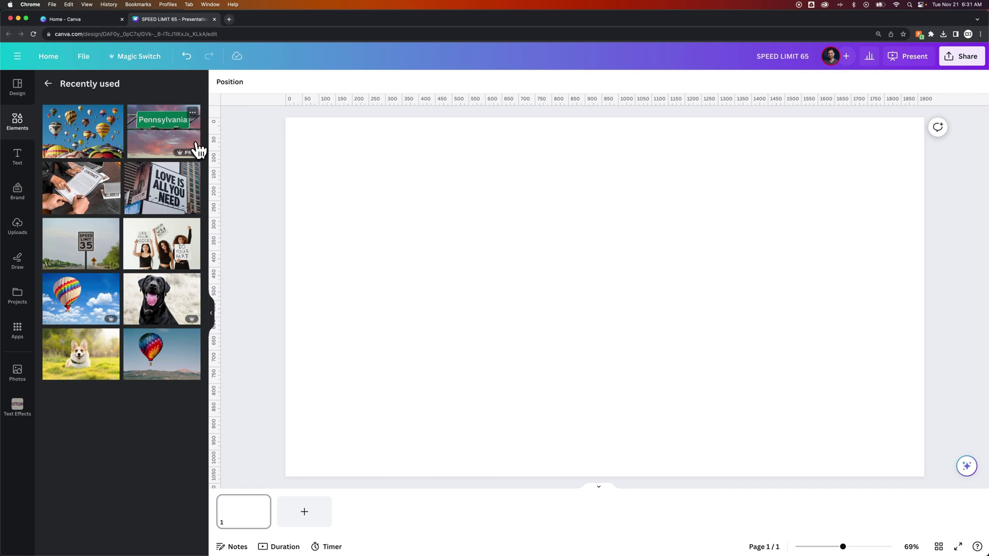
click(156, 255)
click(314, 242)
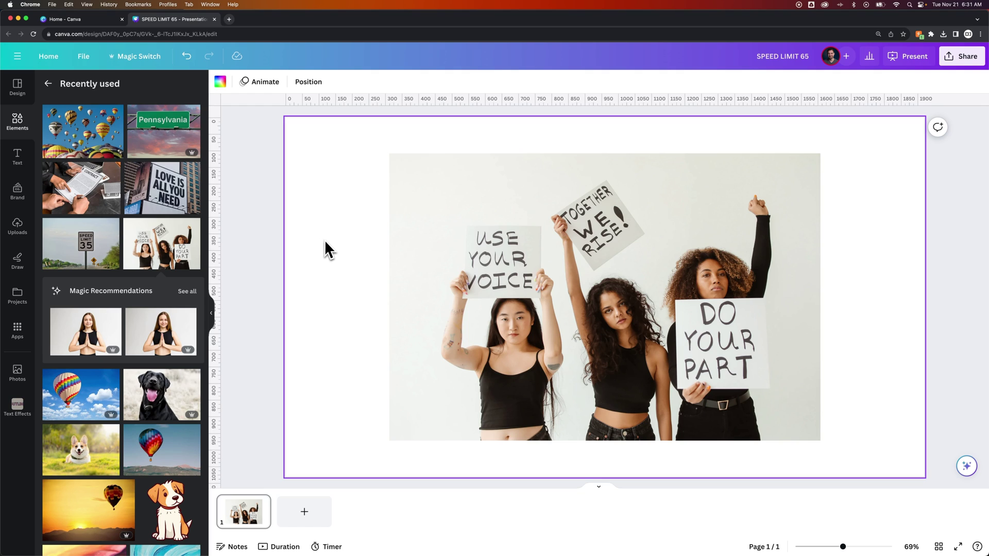
click(397, 311)
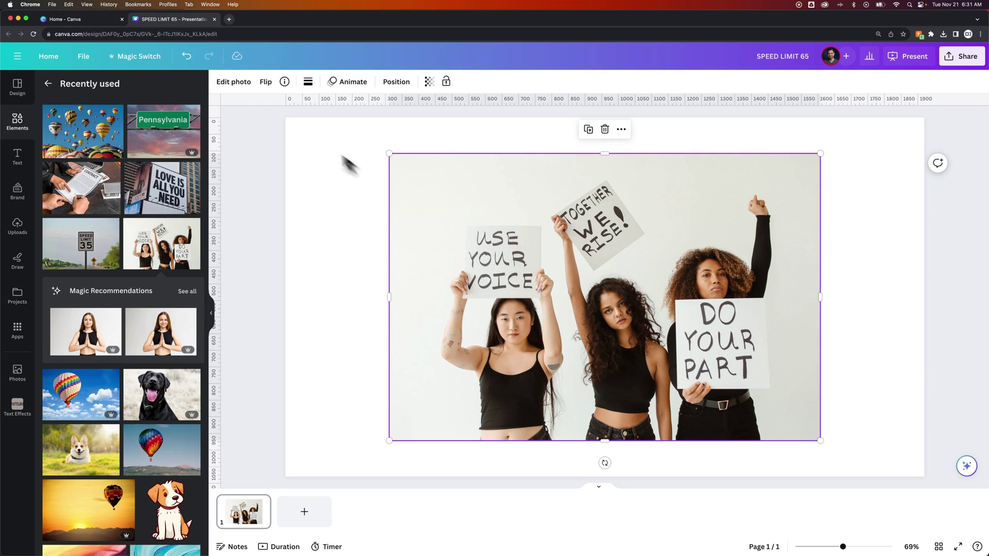
Step: Run Grab Text on the protest photo to make the three sign slogans editable text
click(232, 82)
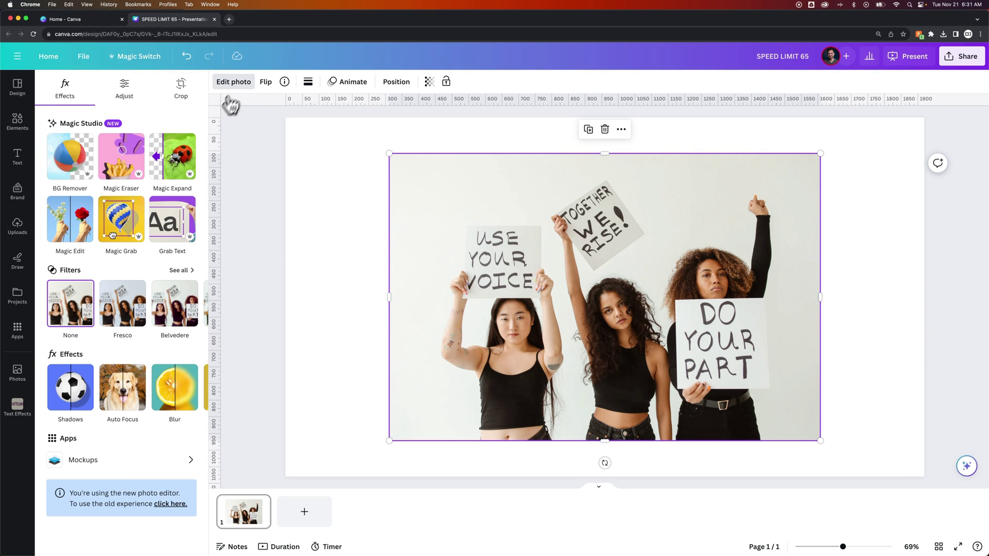
click(171, 222)
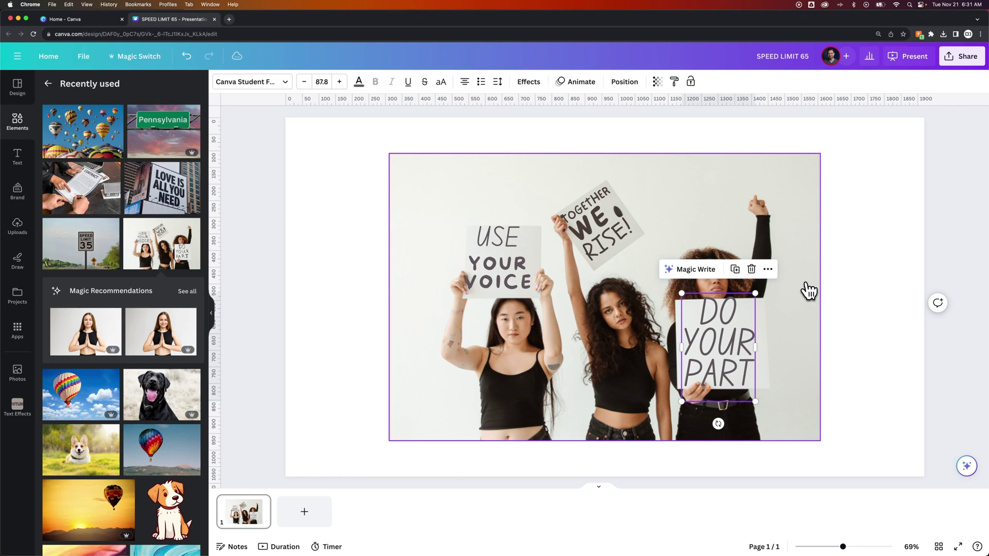
Step: Check the font used by the USE YOUR VOICE text on the left sign
click(508, 276)
click(508, 275)
click(483, 262)
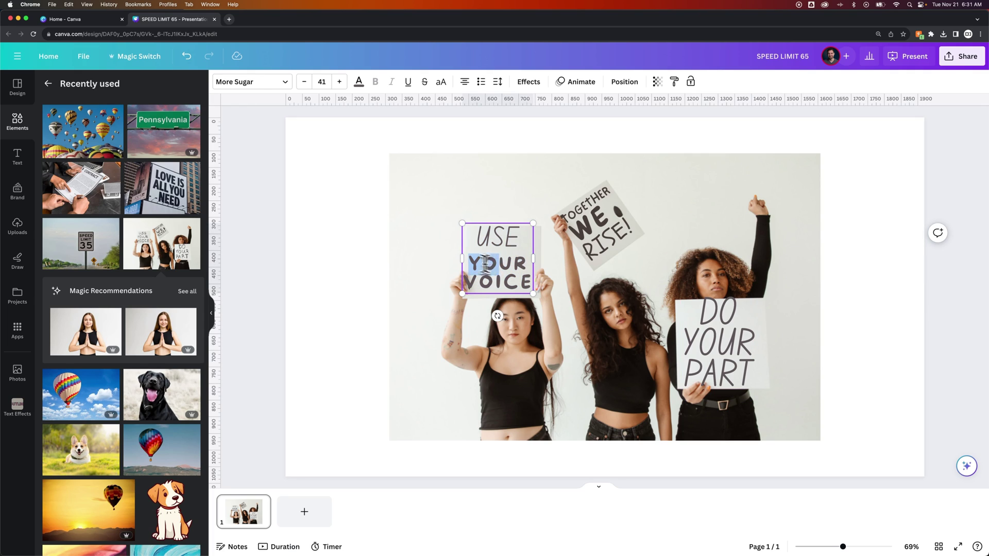
drag(486, 264, 529, 285)
Step: Search the font list for 'more s' to restyle the DO YOUR PART sign text
click(727, 344)
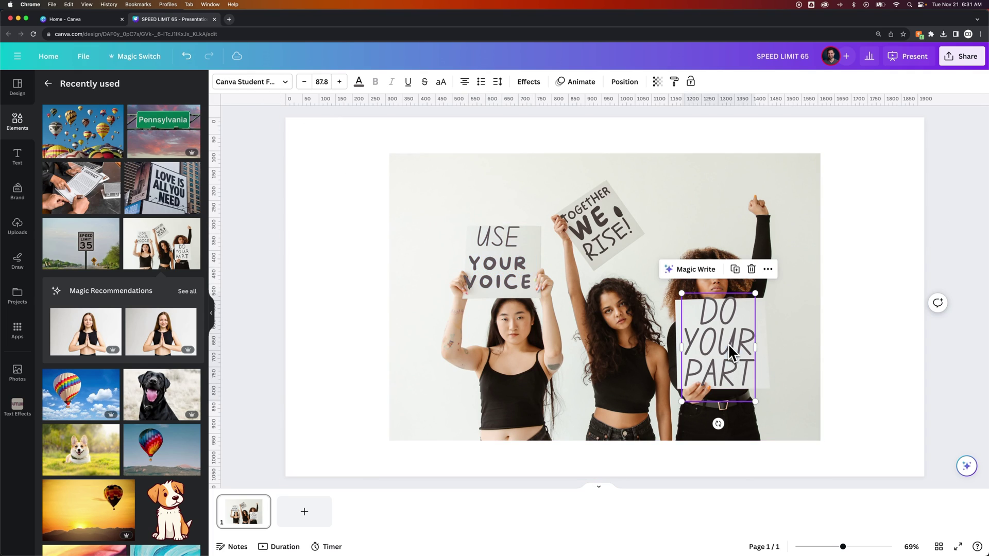
click(728, 343)
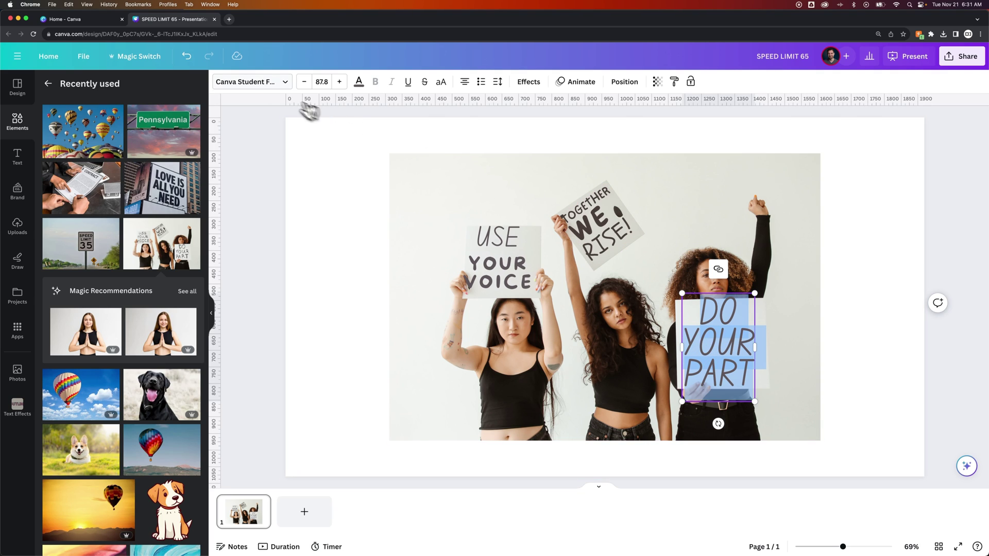
click(268, 83)
click(106, 113)
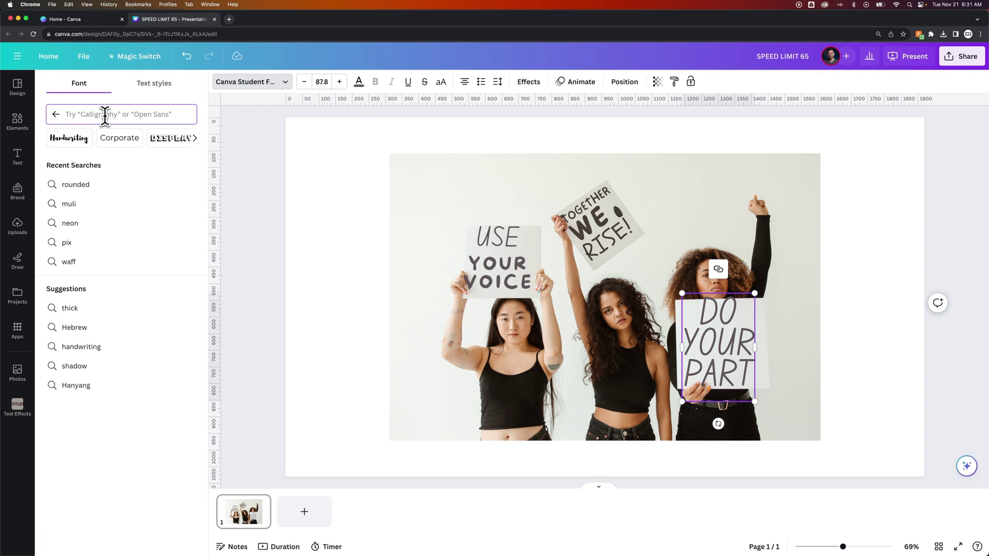
text(more s)
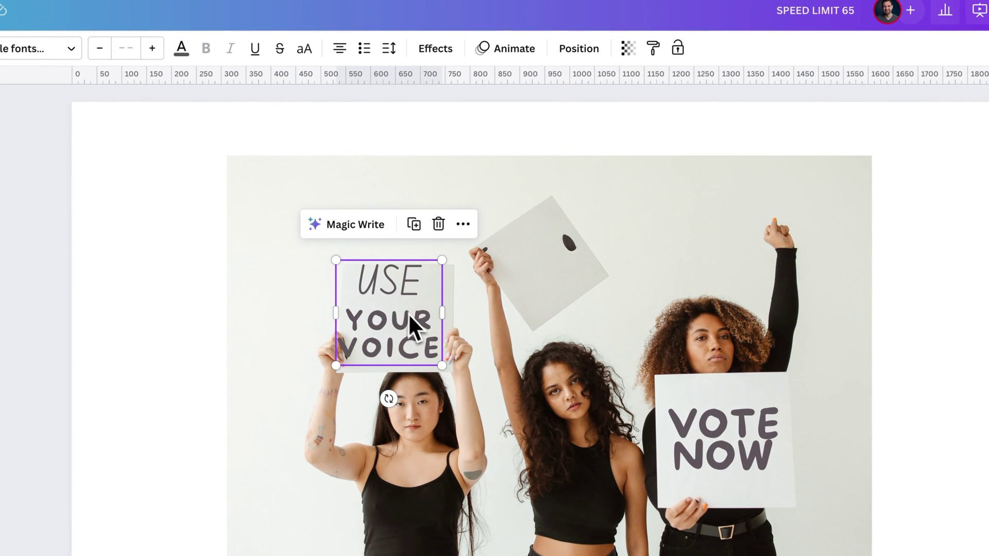
Step: Delete the USE YOUR VOICE text box from the left sign
double_click(410, 322)
drag(369, 278, 450, 289)
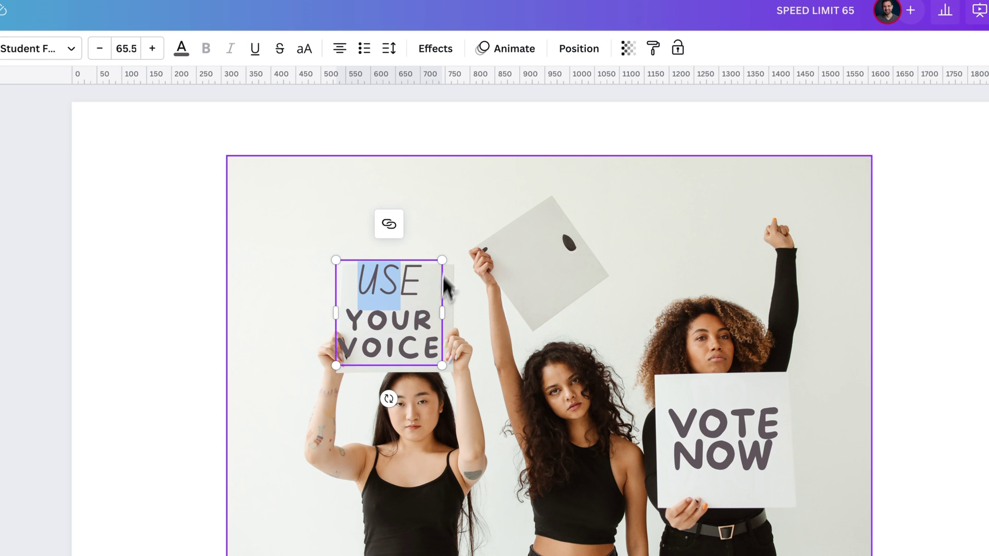
key(Escape)
key(Delete)
Step: Copy VOTE NOW onto the left woman's sign, shrunk to size 47.4 and centred
click(729, 442)
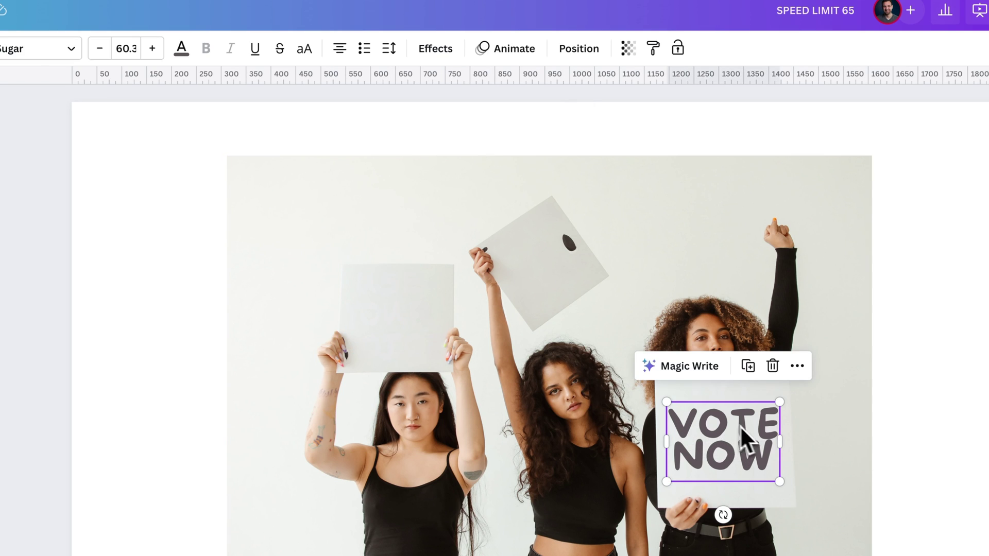
drag(744, 435, 420, 312)
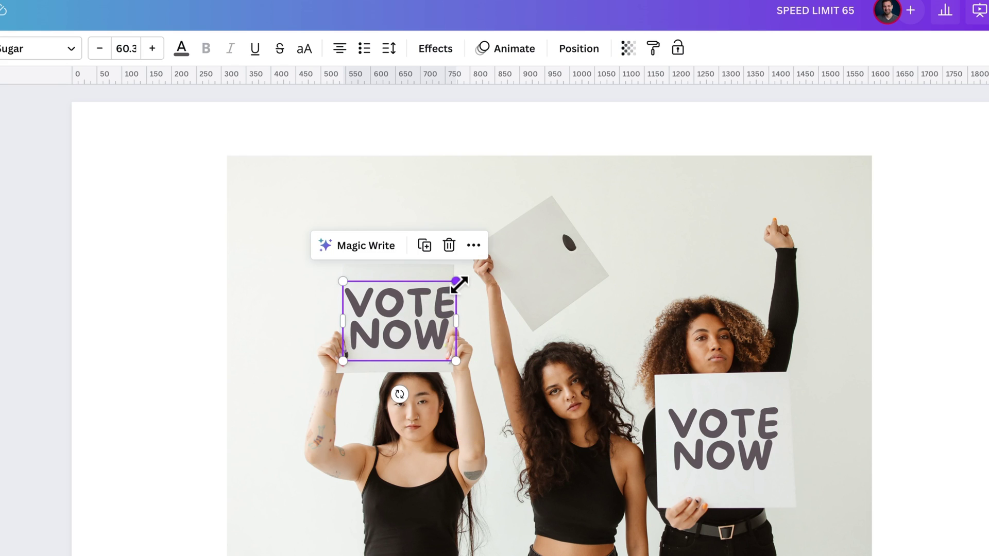
drag(458, 284, 433, 298)
drag(405, 332, 559, 270)
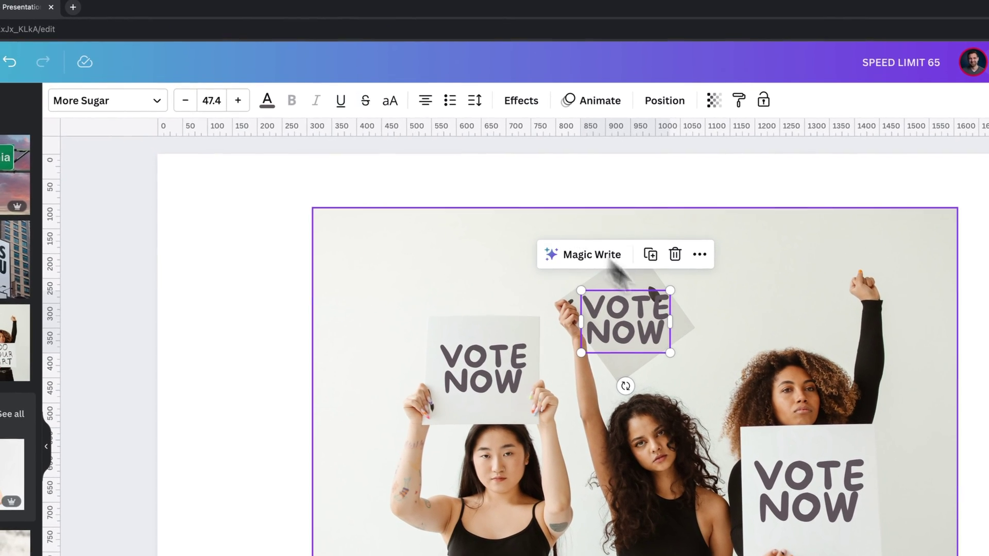
Step: Tilt a VOTE NOW copy to -30° and move it off the middle sign
drag(625, 386, 670, 380)
click(721, 278)
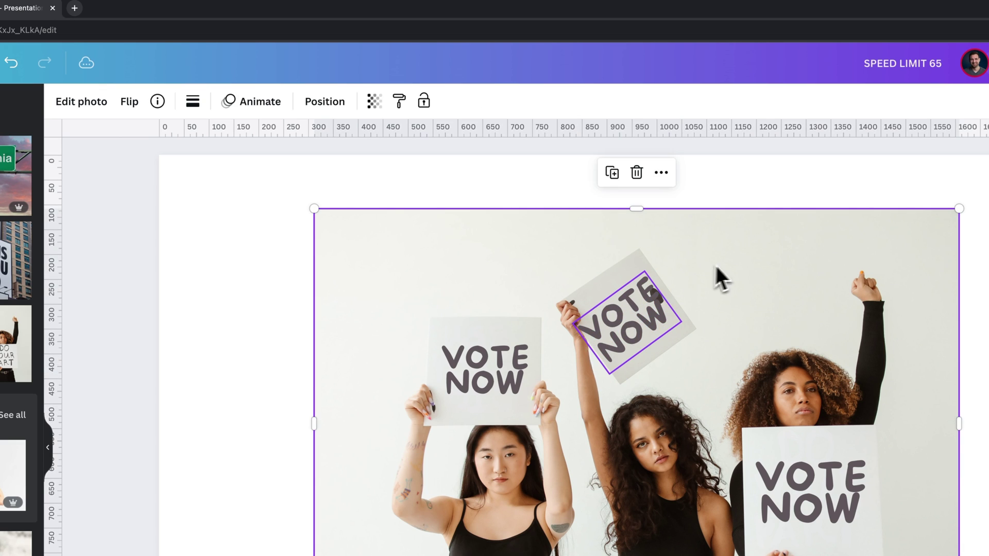
drag(615, 303, 742, 257)
click(657, 295)
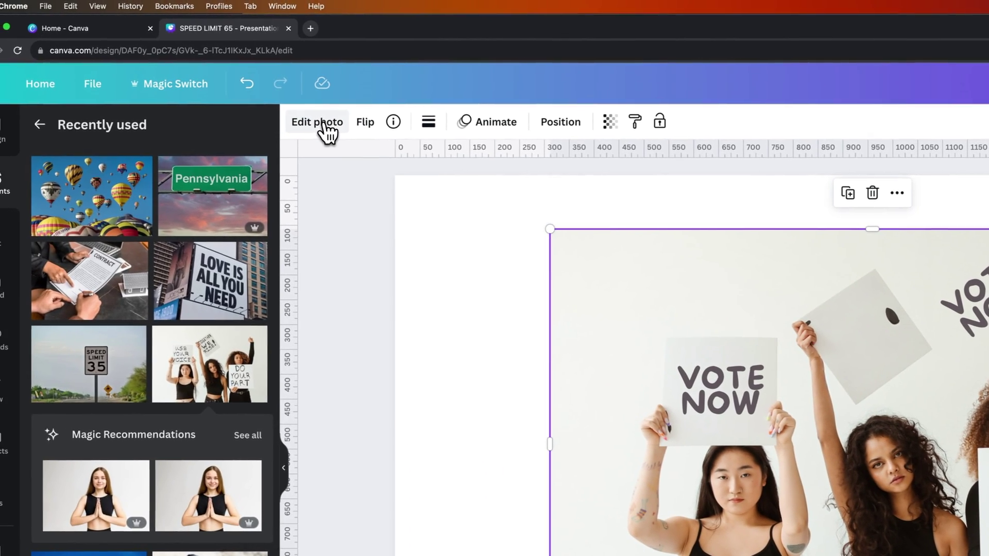
Step: Magic Erase the dark mark on the middle sign, then fit the tilted VOTE NOW there at size 41.6
click(283, 120)
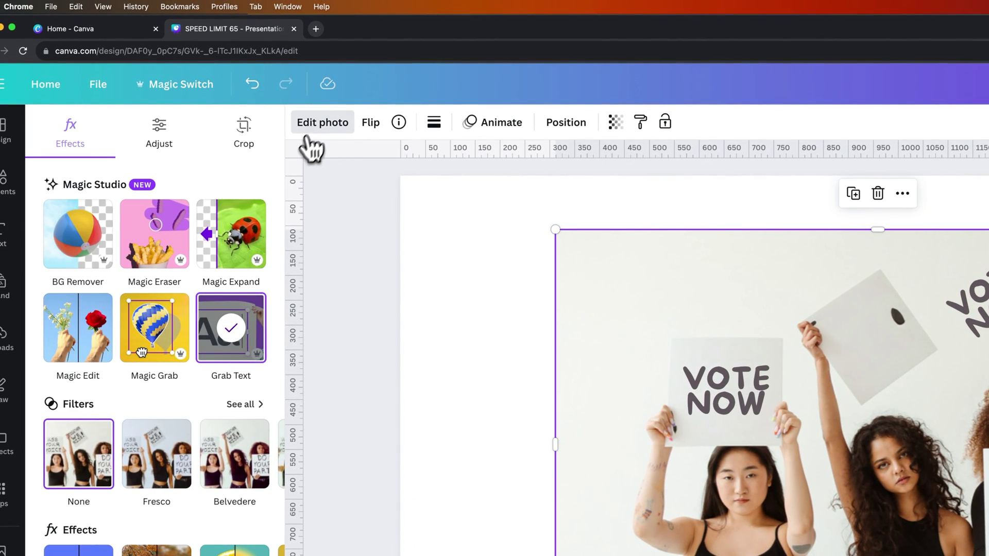
click(157, 252)
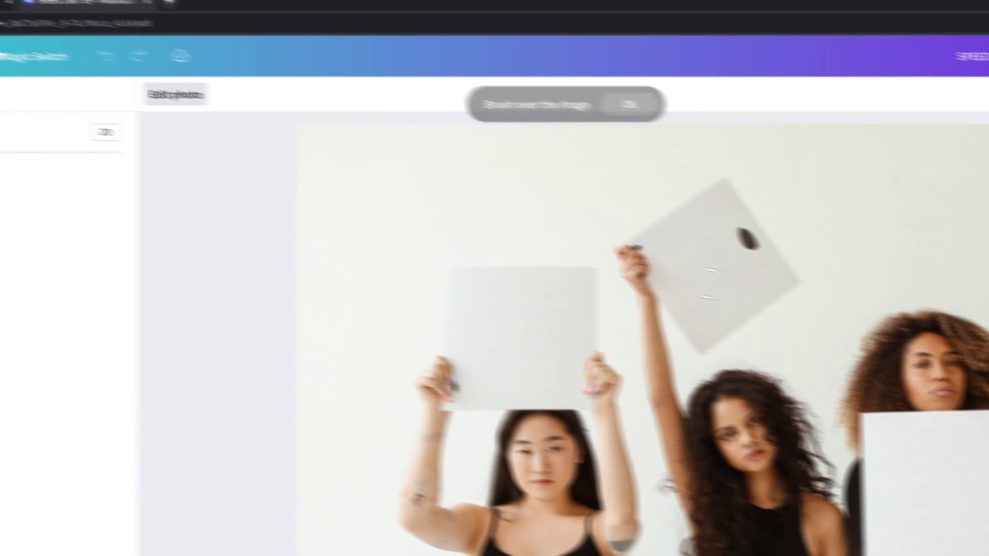
drag(884, 253, 895, 274)
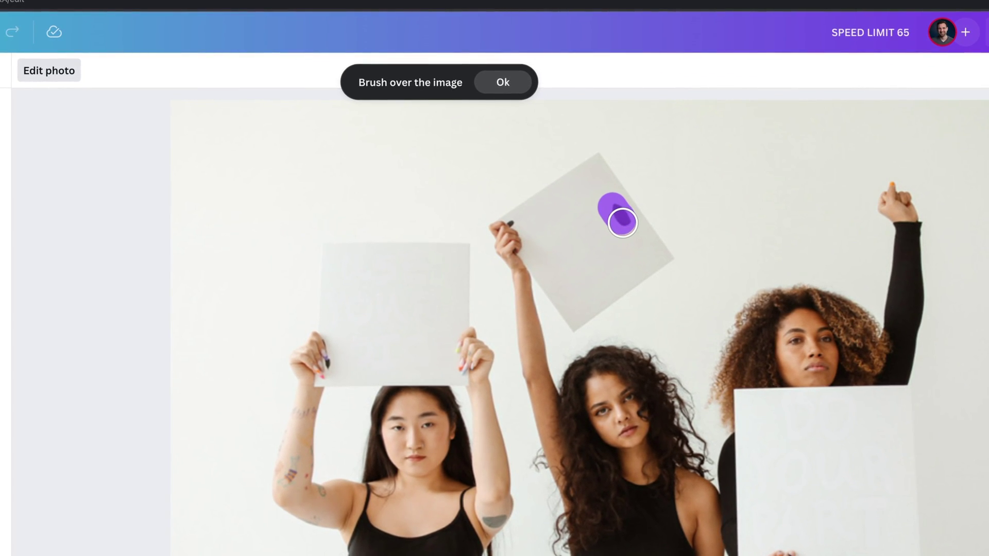
drag(622, 223, 622, 223)
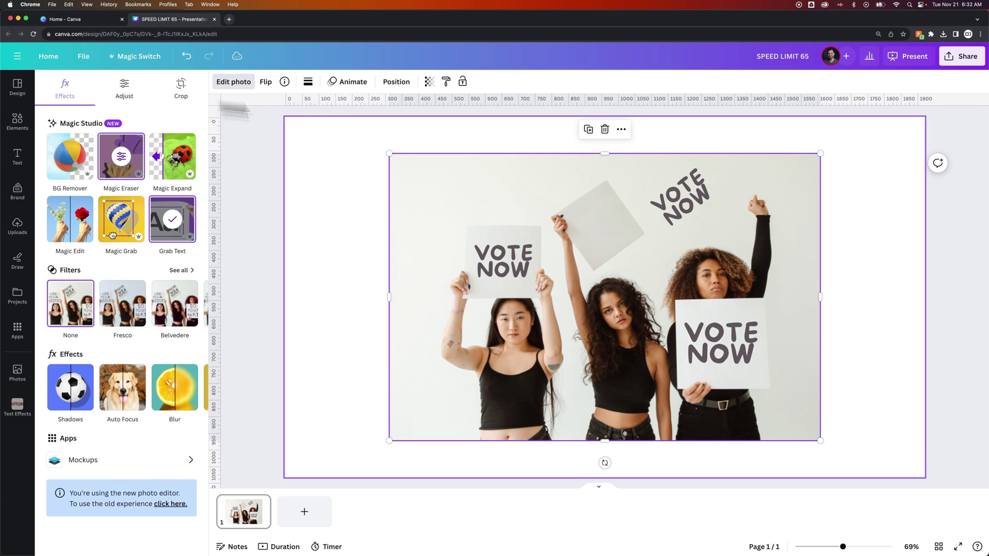
drag(675, 192, 598, 218)
drag(455, 255, 443, 238)
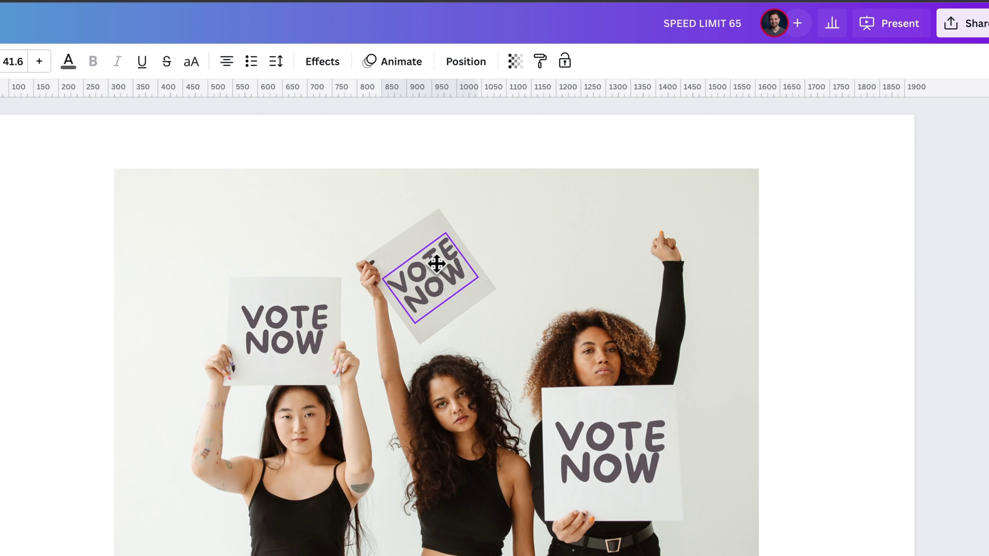
Step: Select the finished three-VOTE-NOW protest photo and bring up its Edit photo tools
click(525, 232)
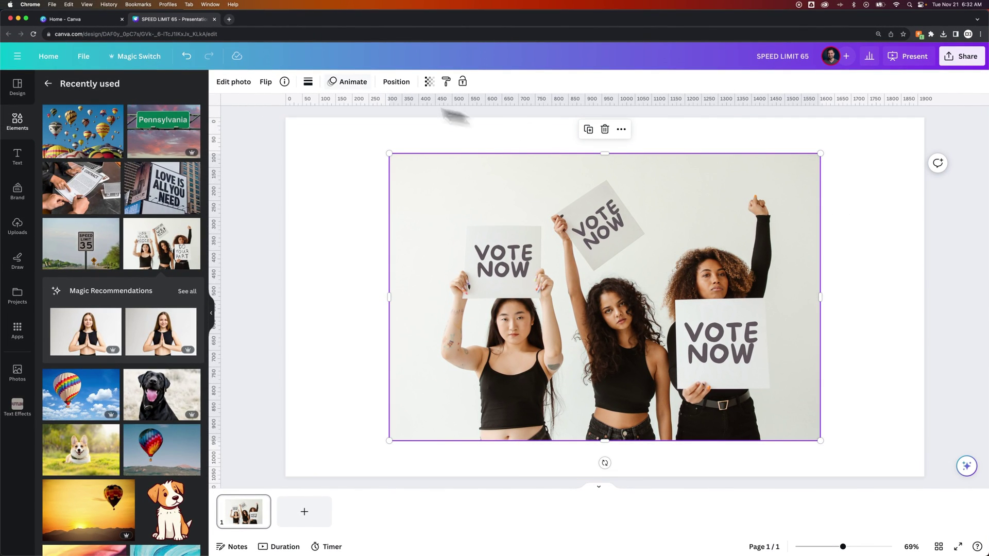
click(232, 83)
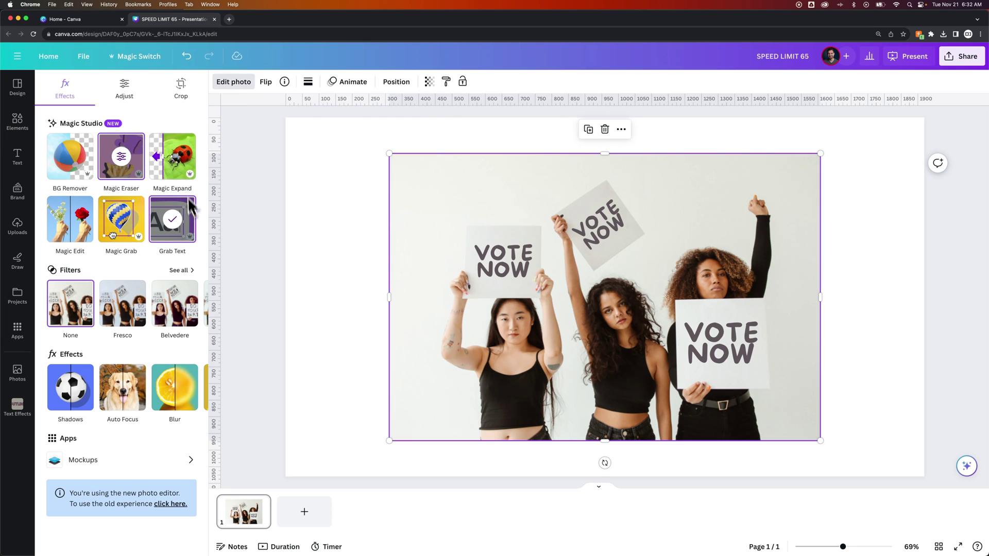